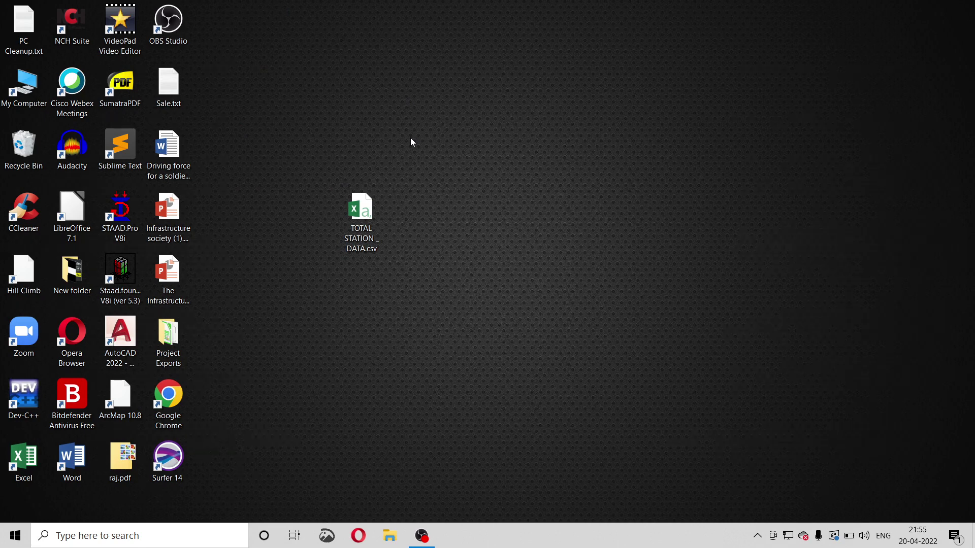
# Step: Open TOTAL STATION _ DATA.csv from the desktop in Excel
pyautogui.click(369, 212)
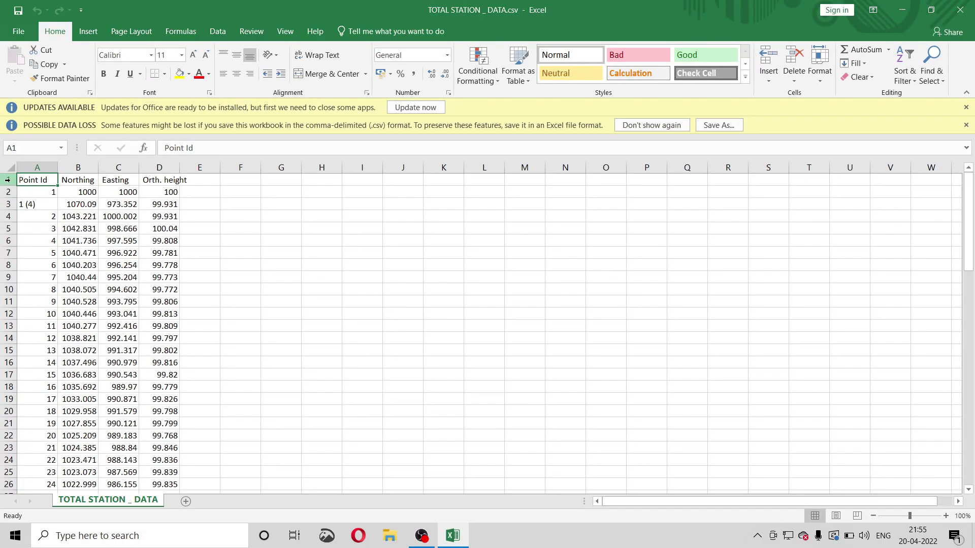
# Step: Delete the header row and the Point Id column from the survey data
pyautogui.click(8, 179)
pyautogui.rightClick(10, 181)
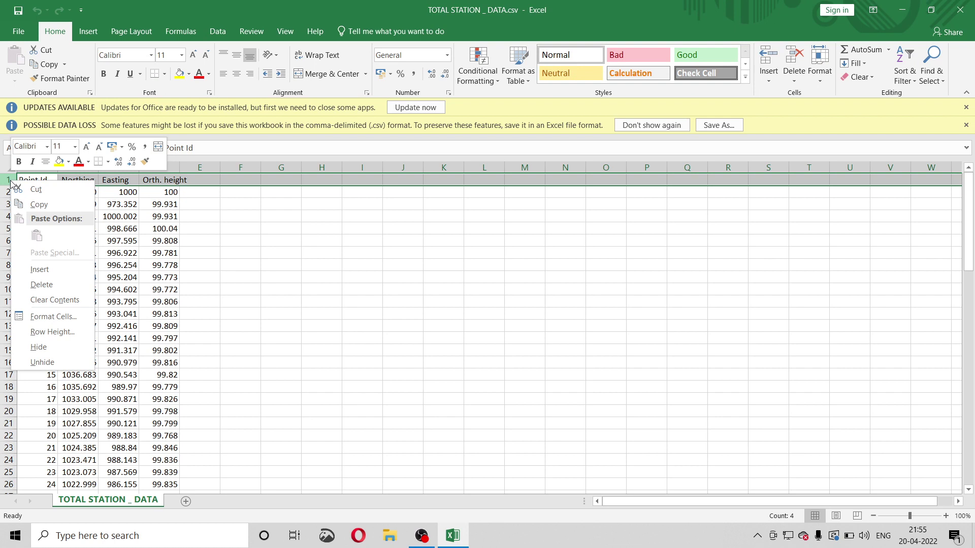
pyautogui.click(53, 285)
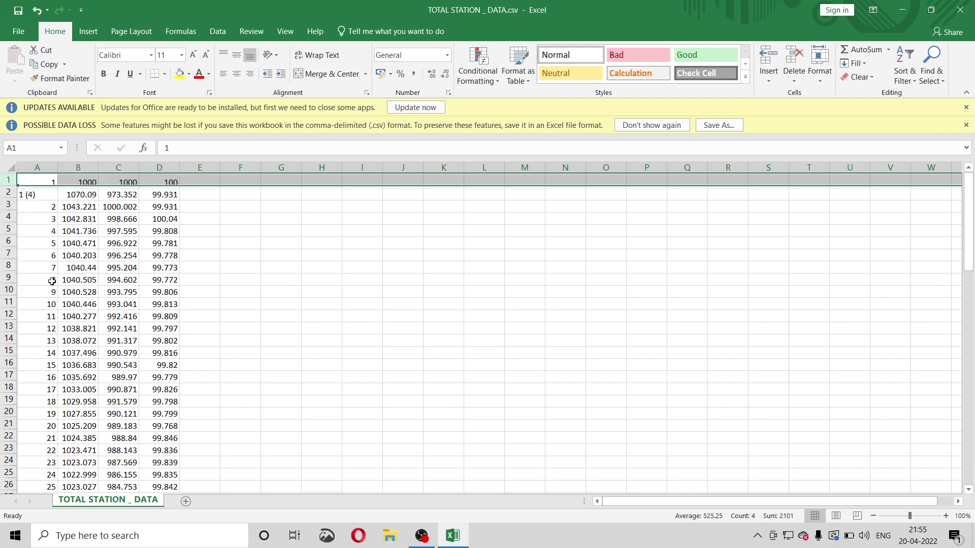
pyautogui.click(34, 167)
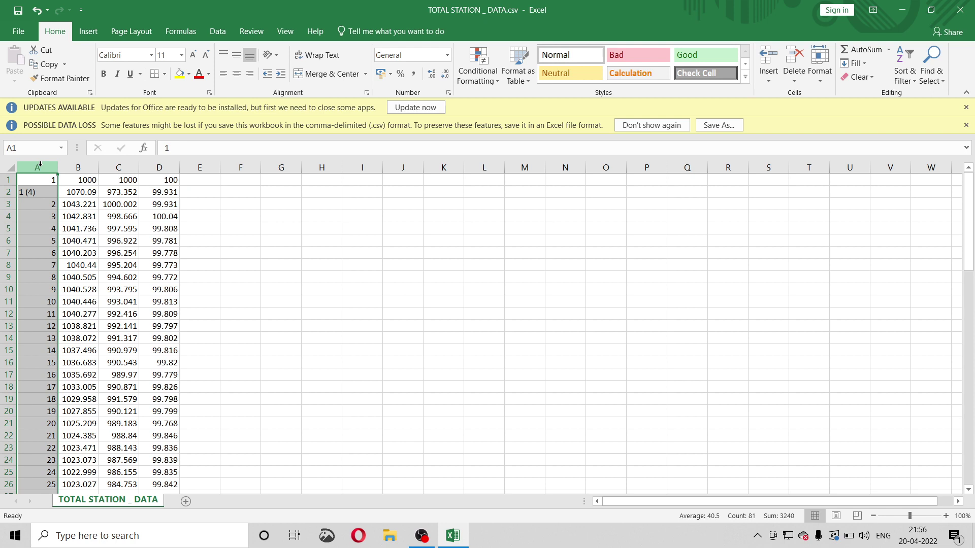
pyautogui.rightClick(40, 163)
pyautogui.click(82, 272)
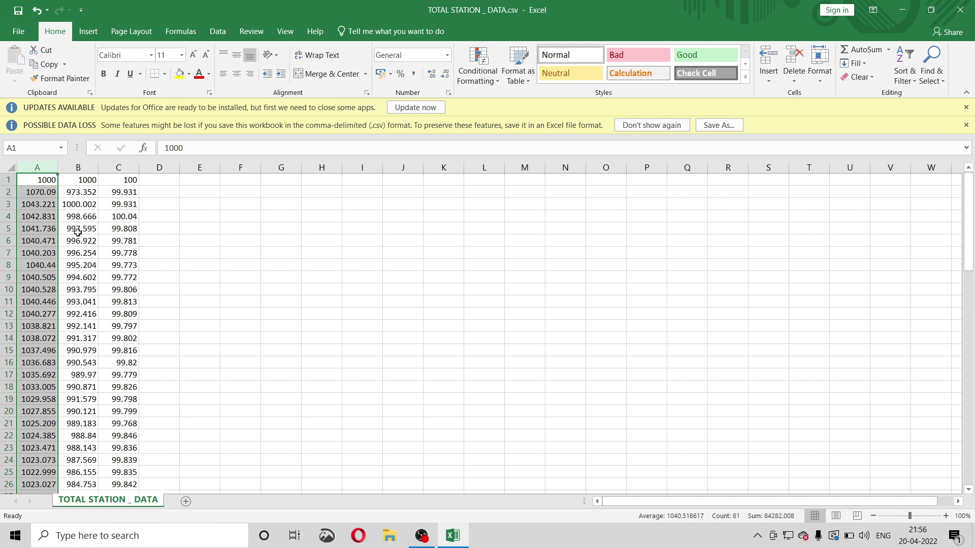
# Step: Save the trimmed data as CSV and close Excel
pyautogui.click(23, 33)
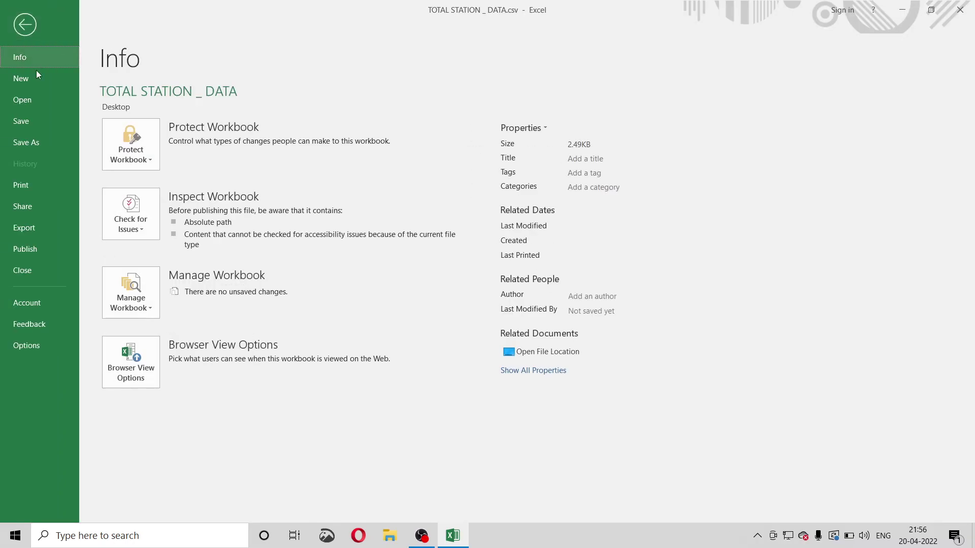
pyautogui.click(21, 120)
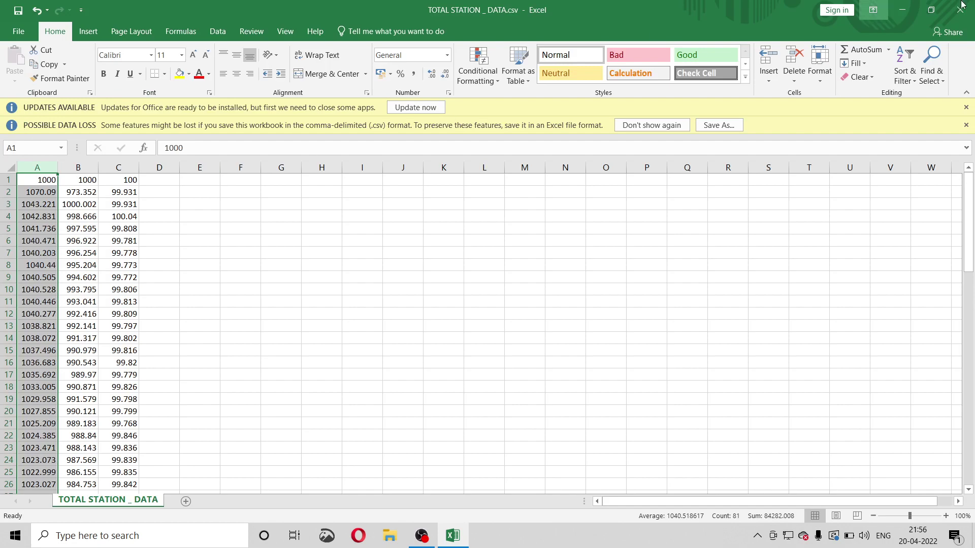
pyautogui.click(958, 13)
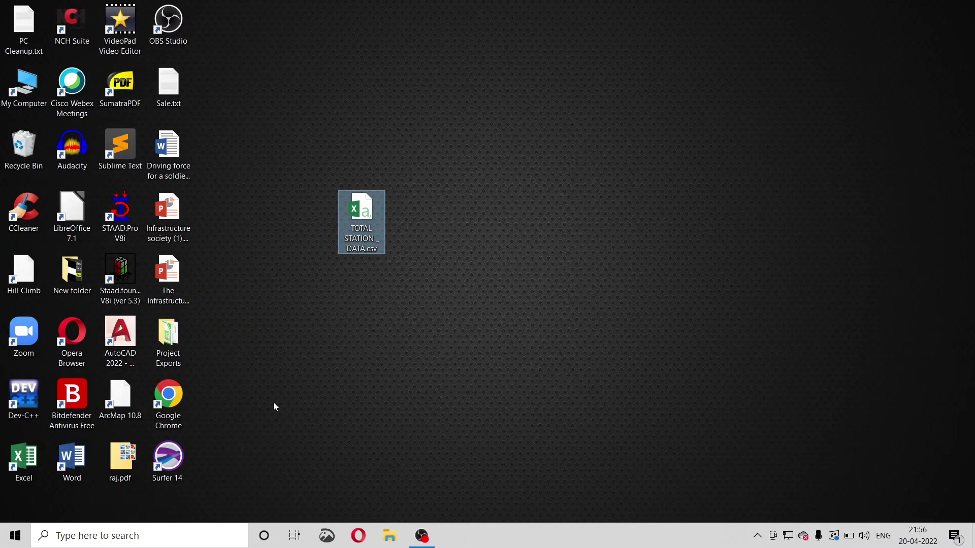
pyautogui.click(175, 467)
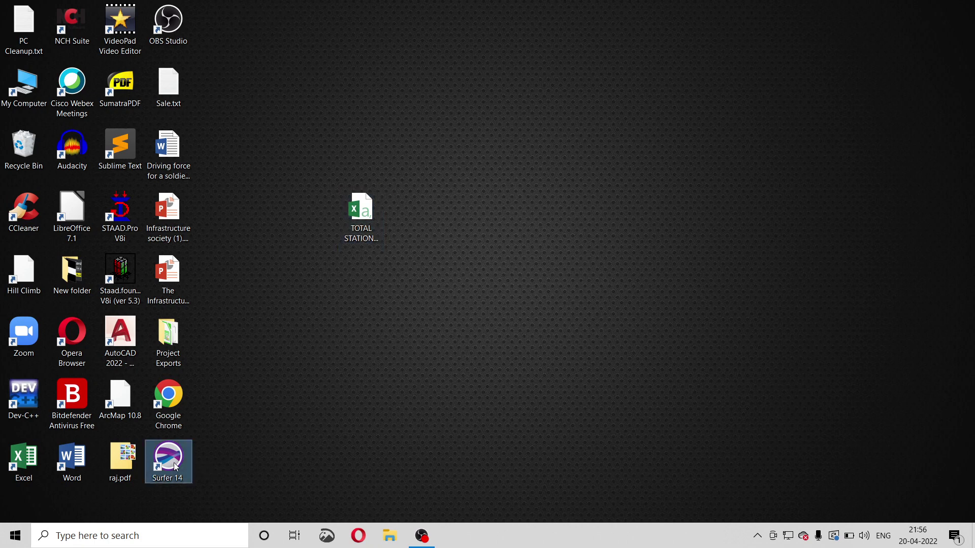
# Step: Launch Surfer 14 and start a new blank Plot1 document
pyautogui.doubleClick(176, 467)
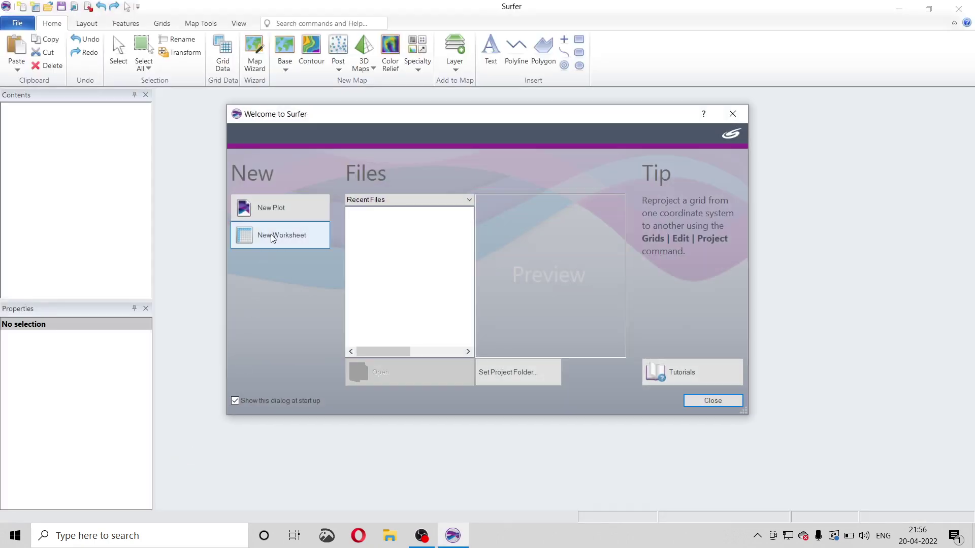
pyautogui.click(279, 212)
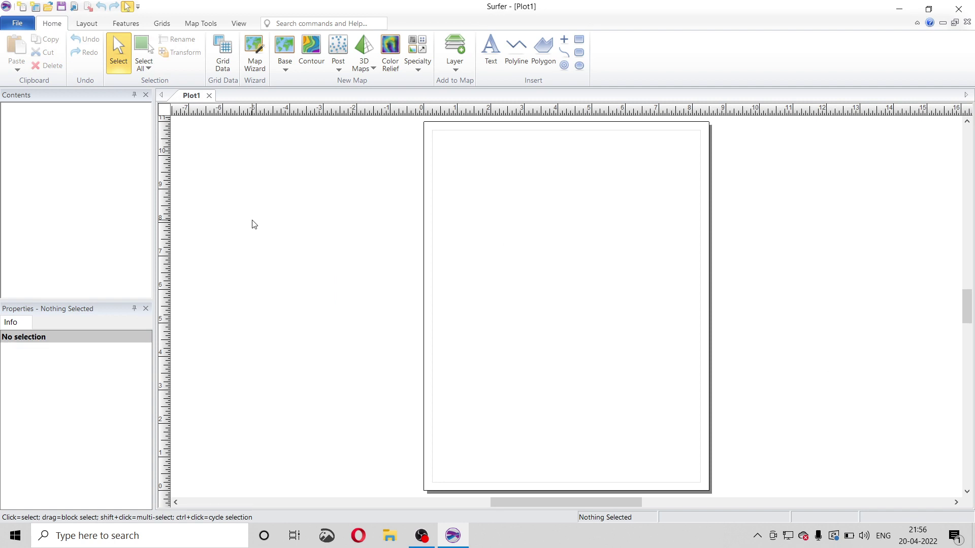
pyautogui.click(167, 24)
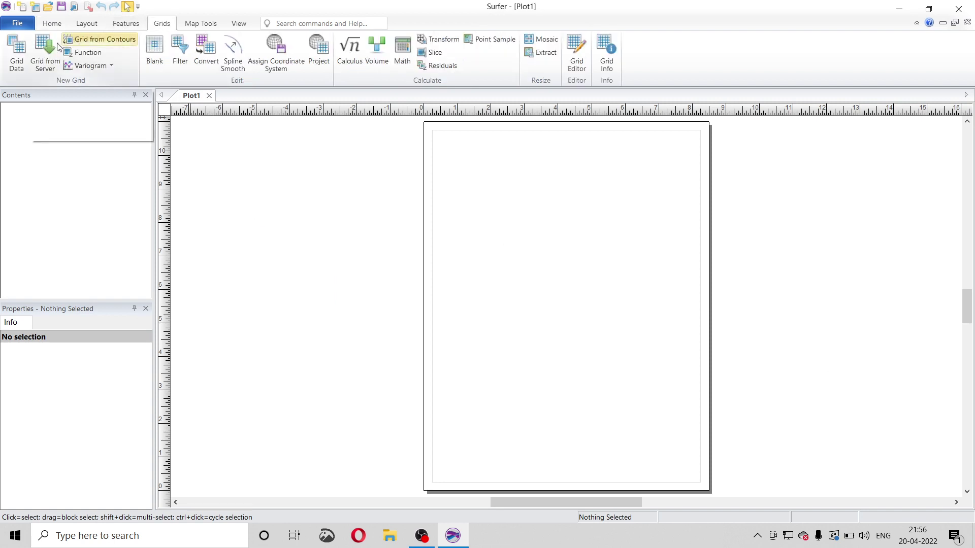
# Step: Load TOTAL STATION _ DATA.csv from the Desktop into the Grid Data dialog
pyautogui.click(21, 61)
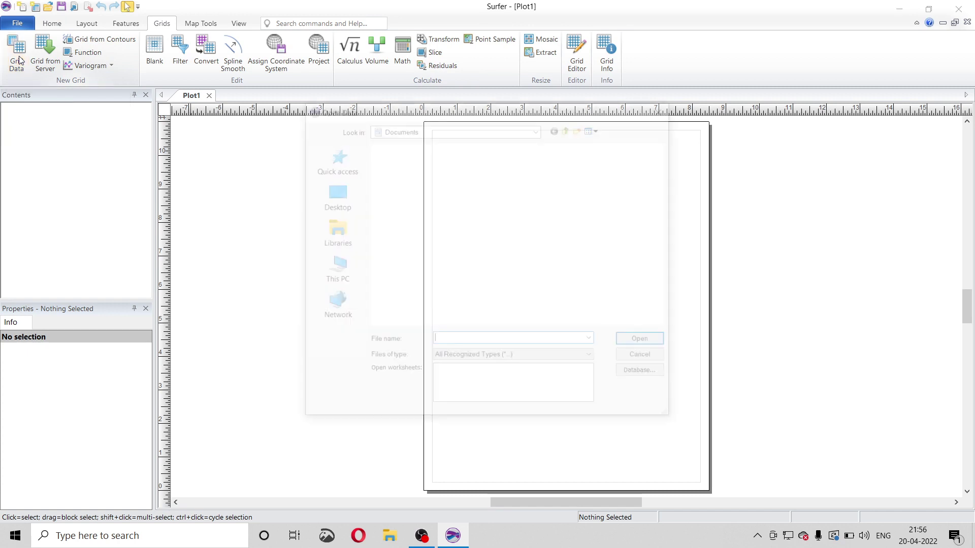
pyautogui.click(329, 209)
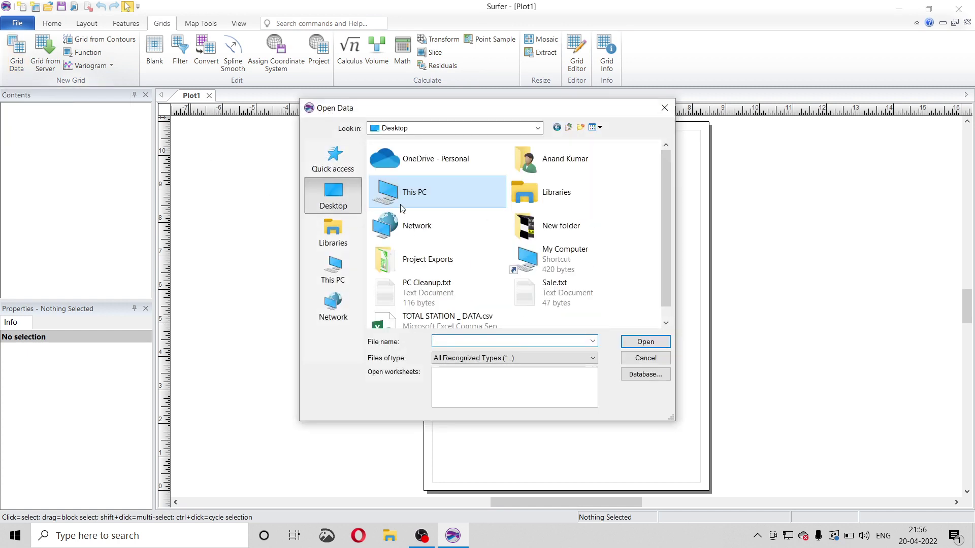
pyautogui.scroll(-1, 432, 208)
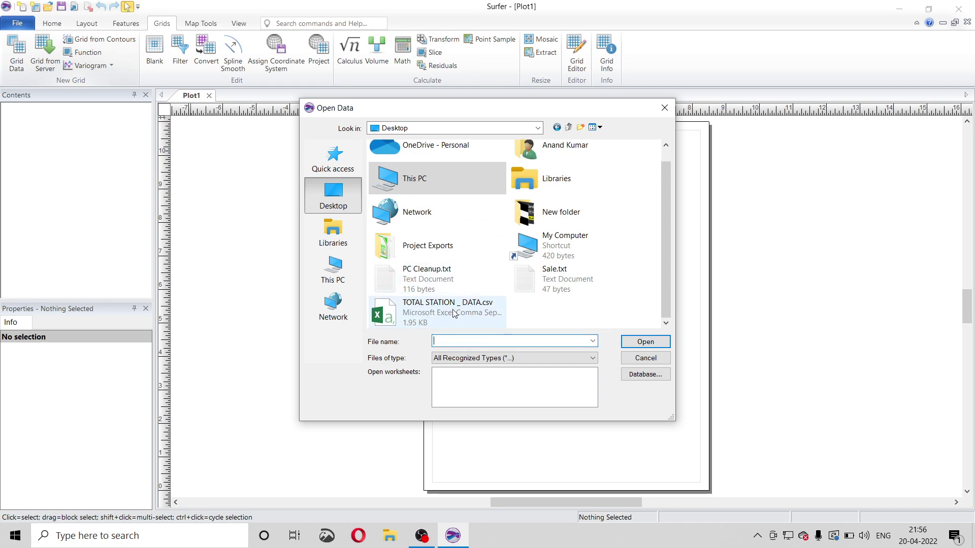
pyautogui.click(434, 310)
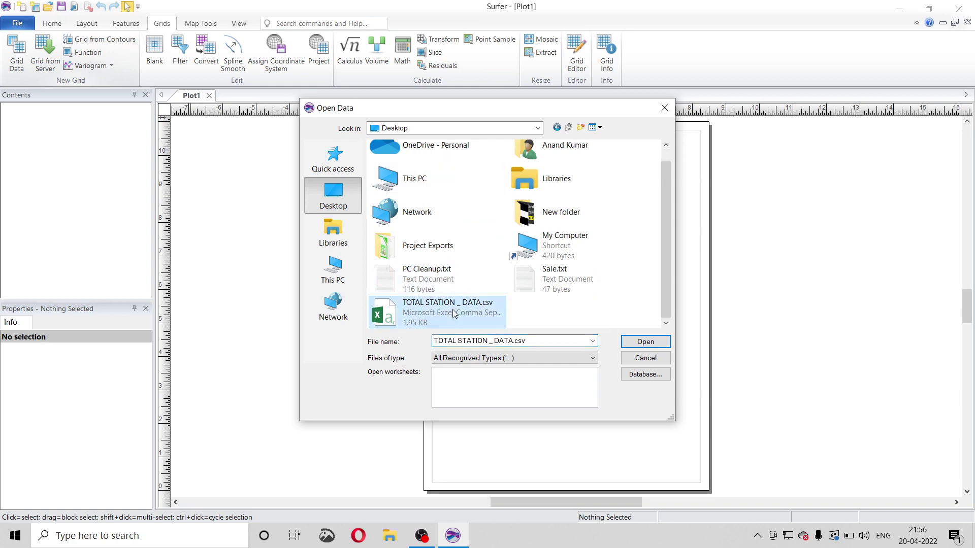
pyautogui.click(644, 345)
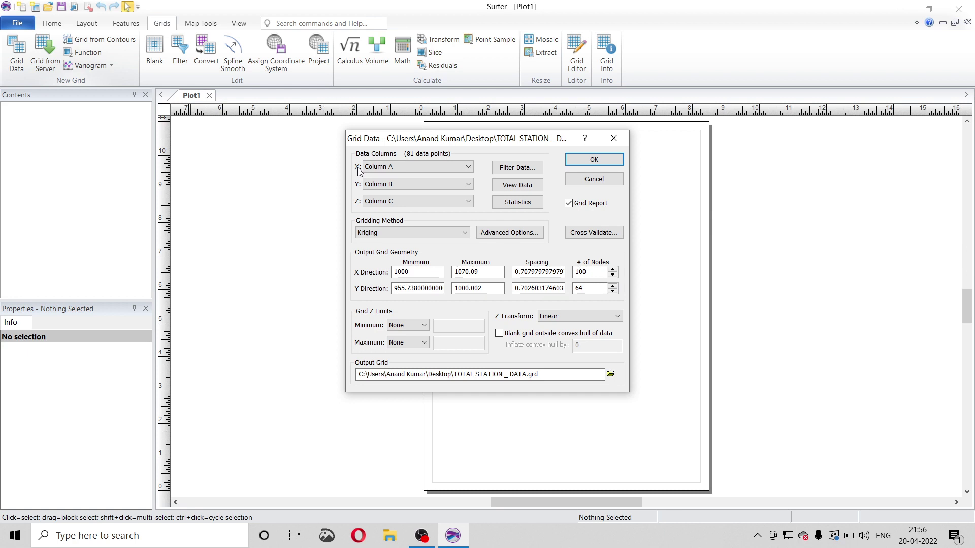
# Step: Grid the data by Kriging with Column B as X, Column A as Y, Column C as Z
pyautogui.click(390, 168)
pyautogui.click(390, 184)
pyautogui.press('Tab')
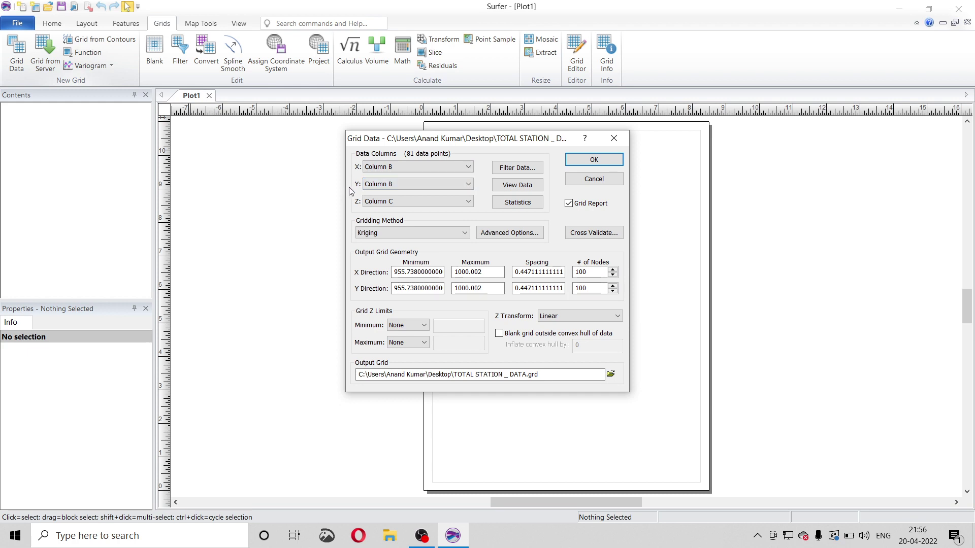
pyautogui.click(403, 184)
pyautogui.click(402, 196)
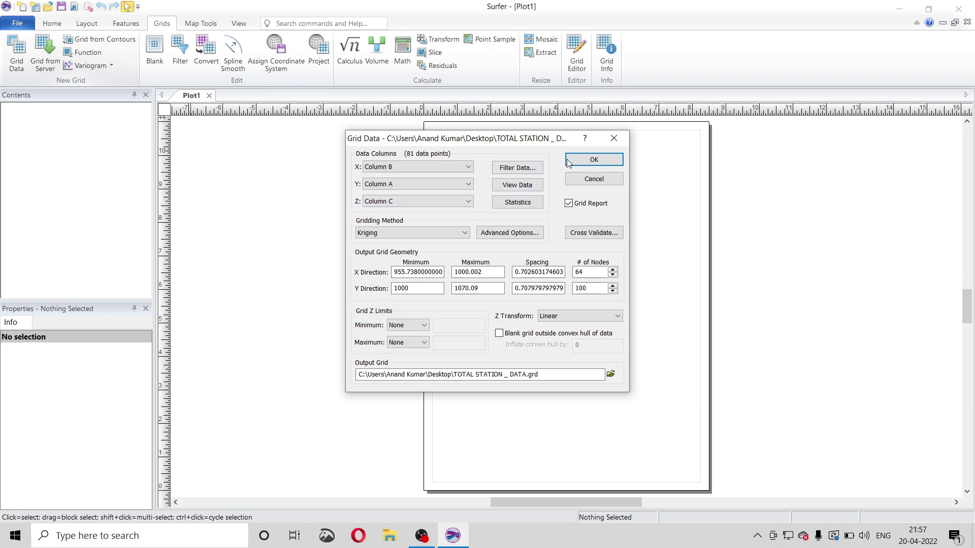
pyautogui.click(583, 162)
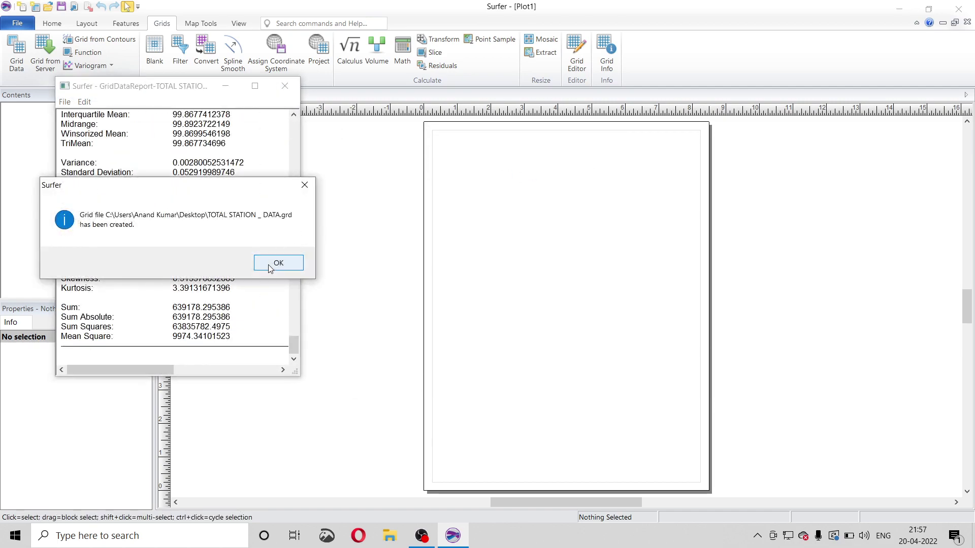
# Step: Save the gridding report to the Desktop as GridDataReport-TOTAL STATION _ DATA.rtf and close it
pyautogui.click(272, 263)
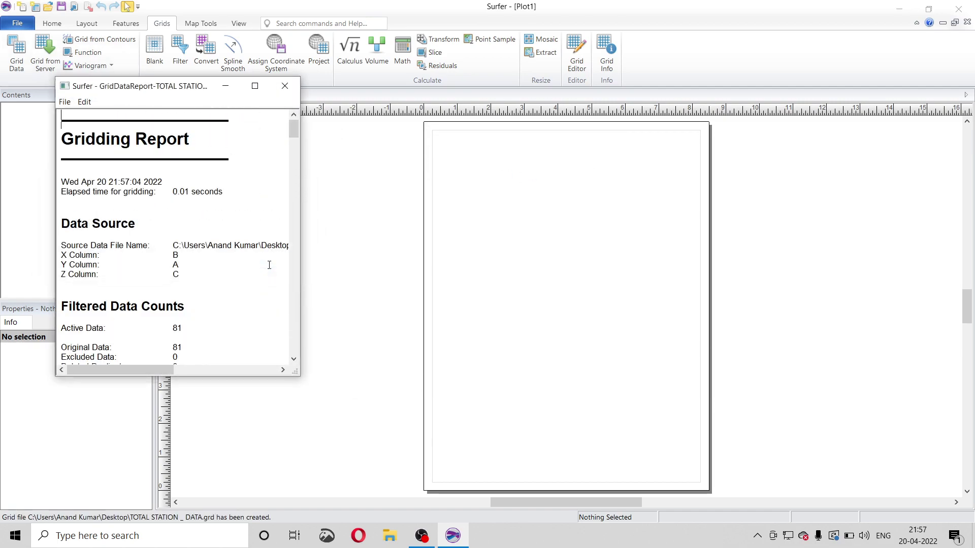
pyautogui.click(285, 85)
pyautogui.click(150, 263)
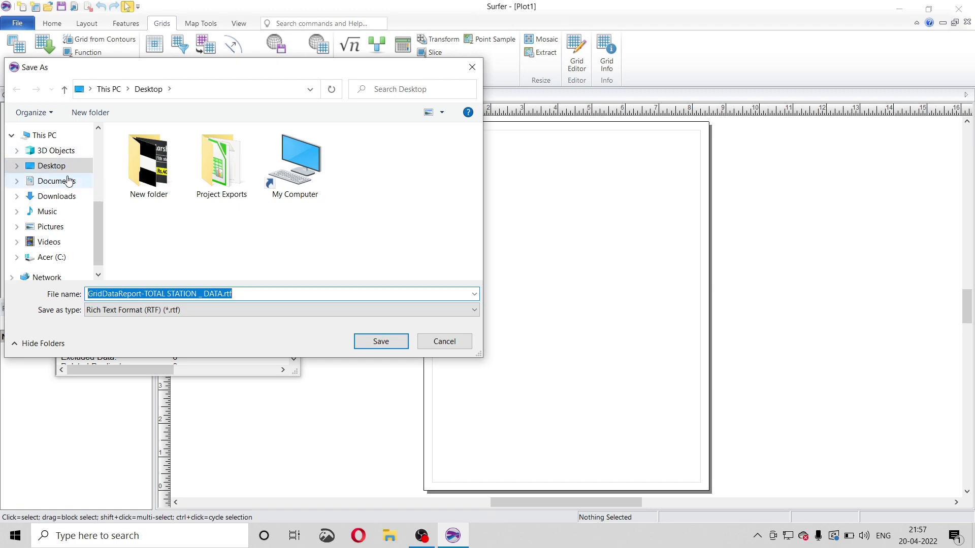
pyautogui.click(382, 342)
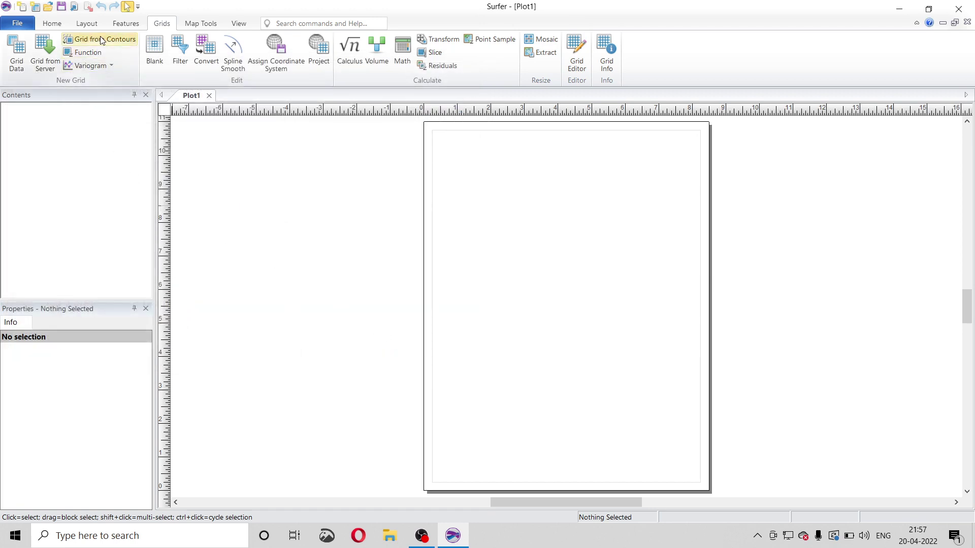
pyautogui.click(51, 26)
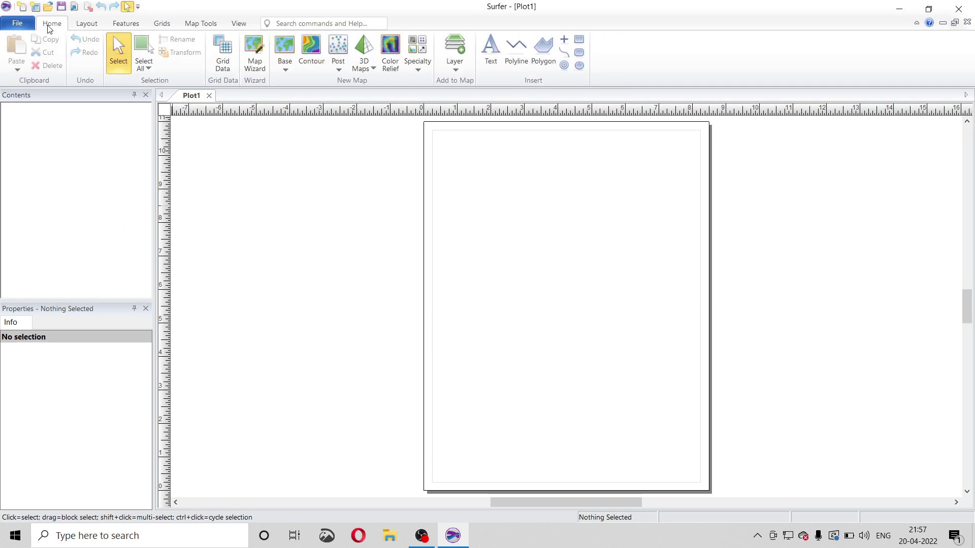
# Step: Create a contour map from the TOTAL STATION _ DATA.grd grid
pyautogui.click(317, 59)
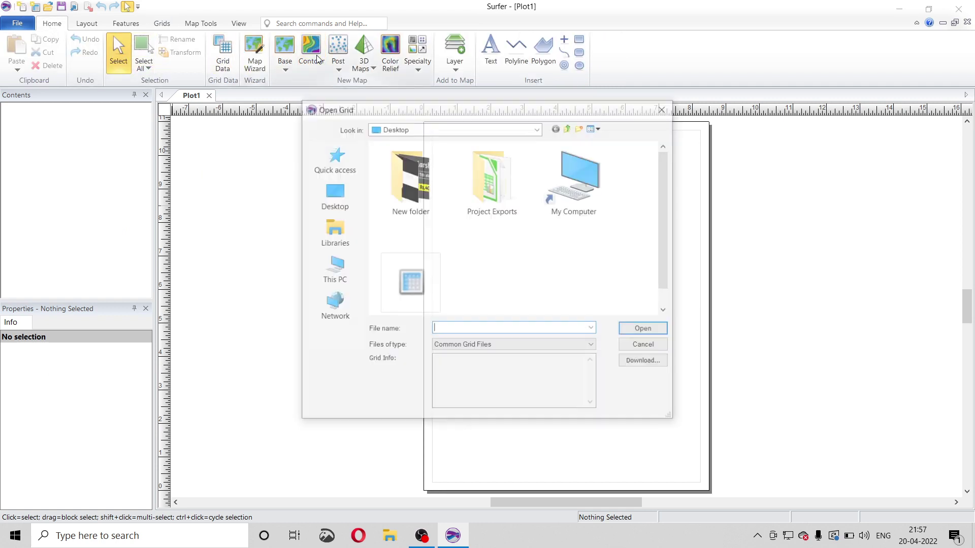
pyautogui.scroll(-1, 431, 259)
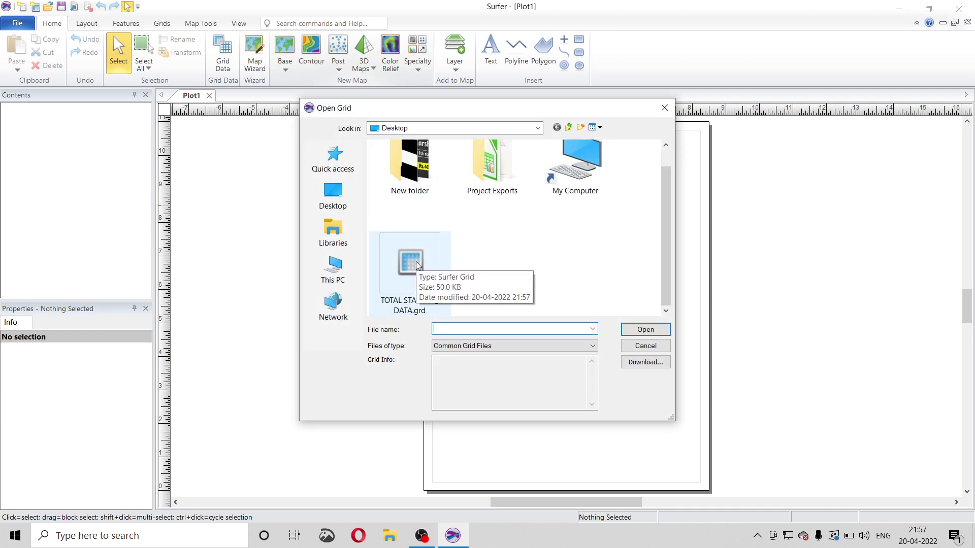
pyautogui.click(416, 261)
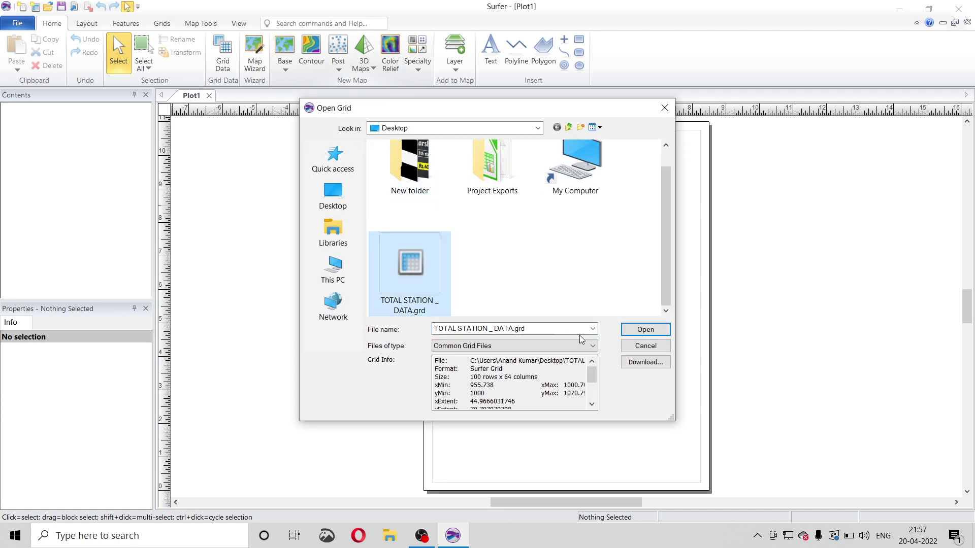
pyautogui.click(645, 330)
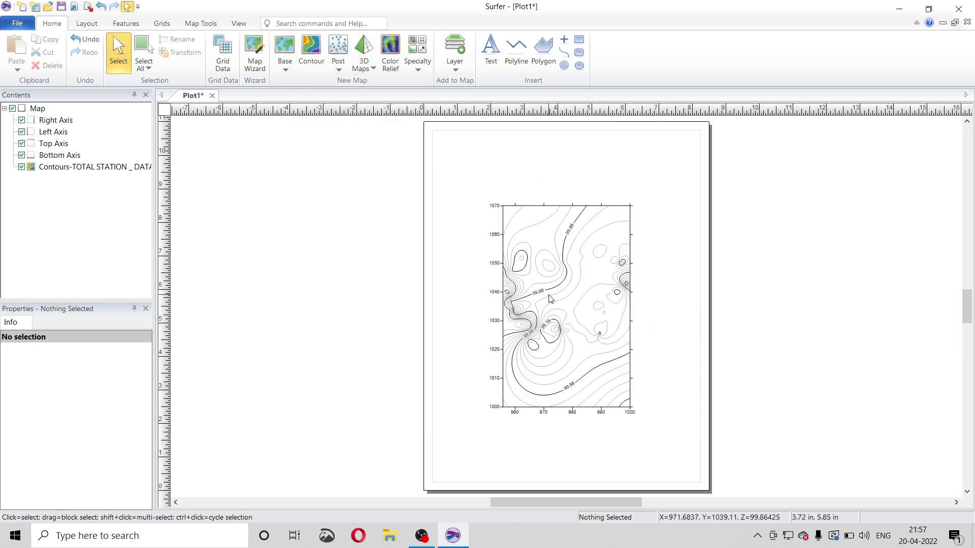
# Step: Enlarge the contour map to about 5.05 by 7.35 inches and nudge it right
pyautogui.click(497, 406)
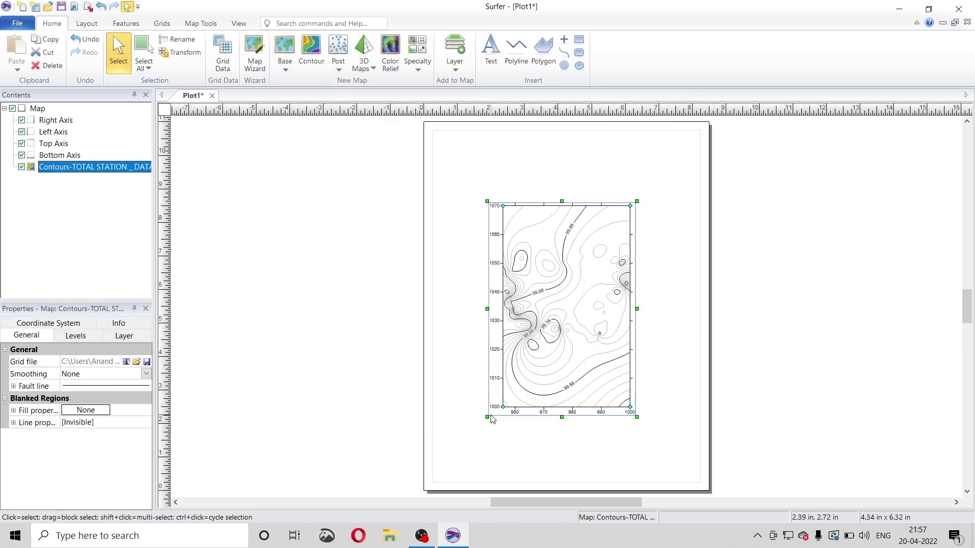
pyautogui.moveTo(488, 417); pyautogui.dragTo(464, 453)
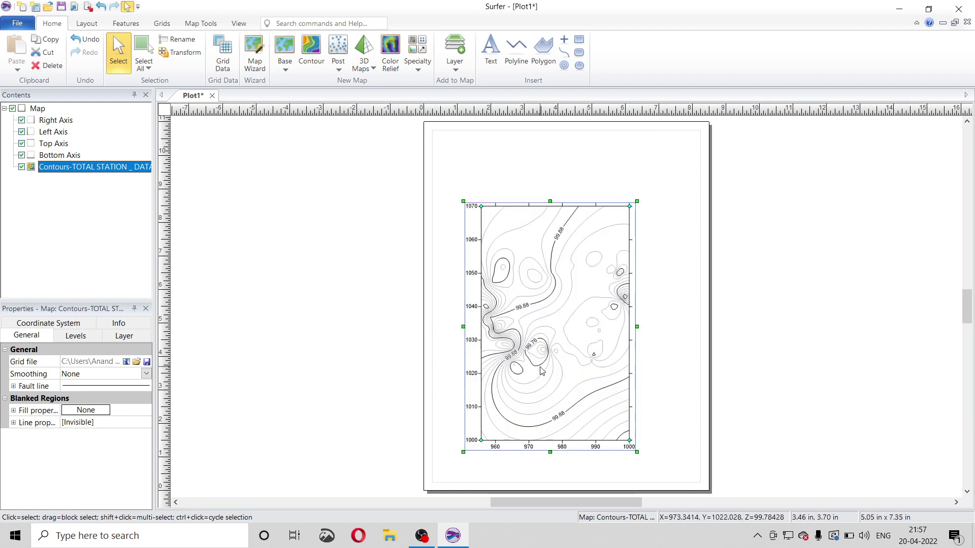
pyautogui.moveTo(543, 371); pyautogui.dragTo(560, 368)
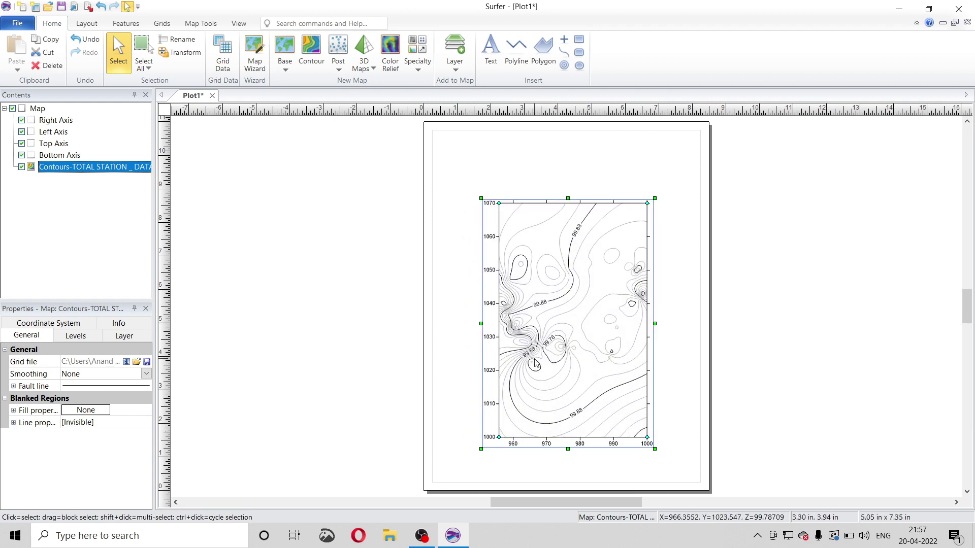
pyautogui.click(65, 168)
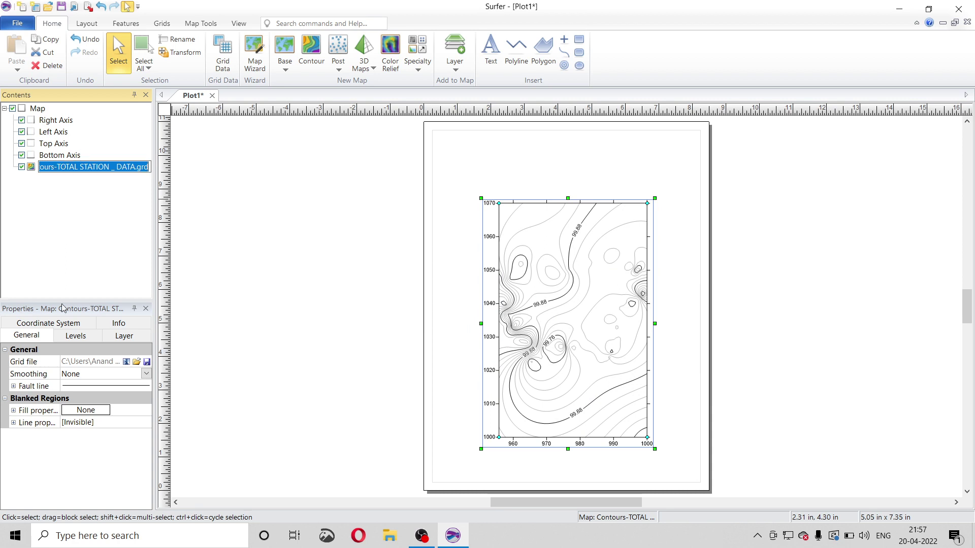
# Step: Set the contour interval to 0.05 and major contour every 1 so all lines are labelled
pyautogui.click(73, 338)
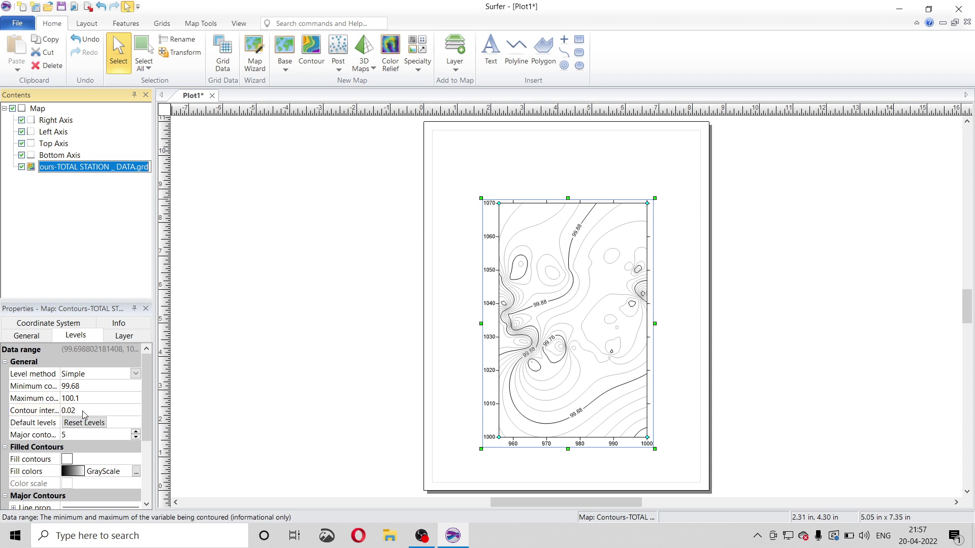
pyautogui.click(84, 411)
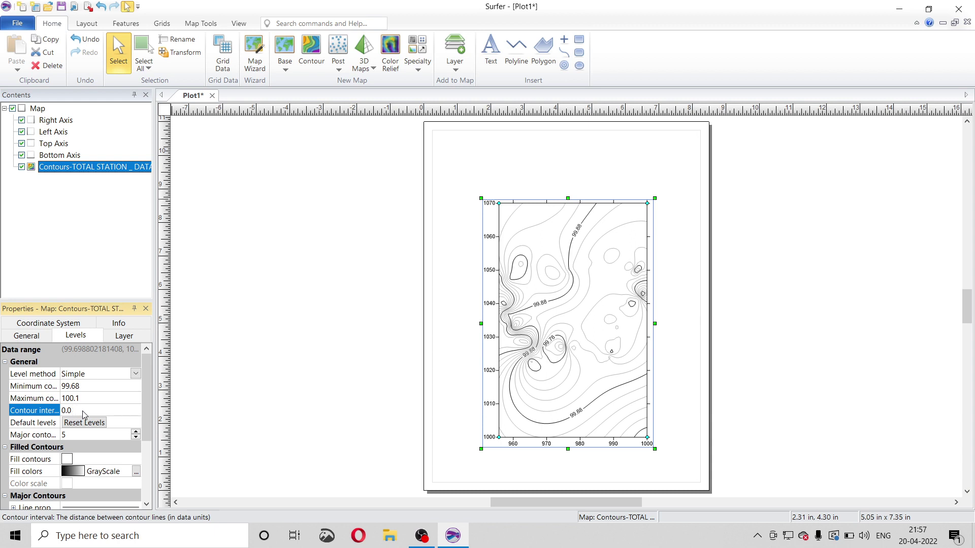
pyautogui.write('5')
pyautogui.press('Return')
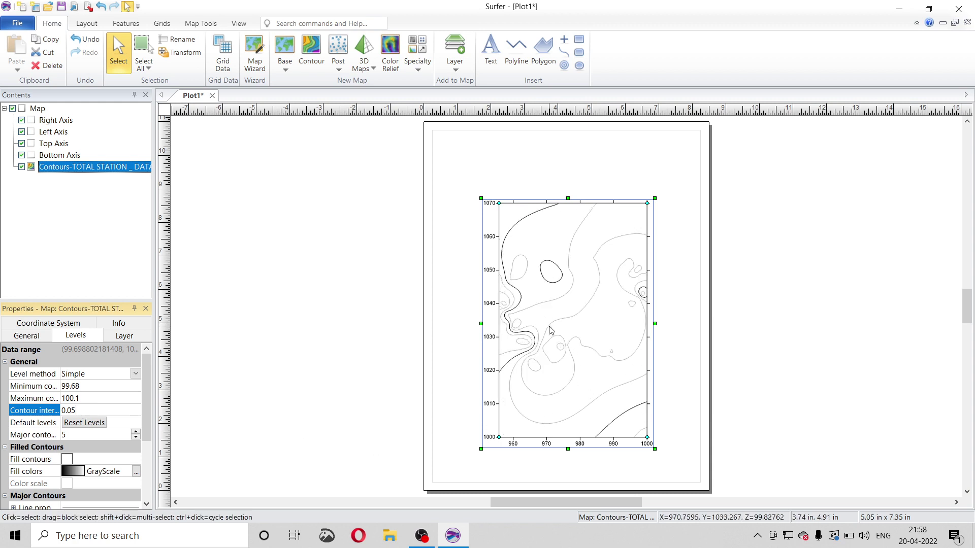
pyautogui.scroll(-2, 114, 451)
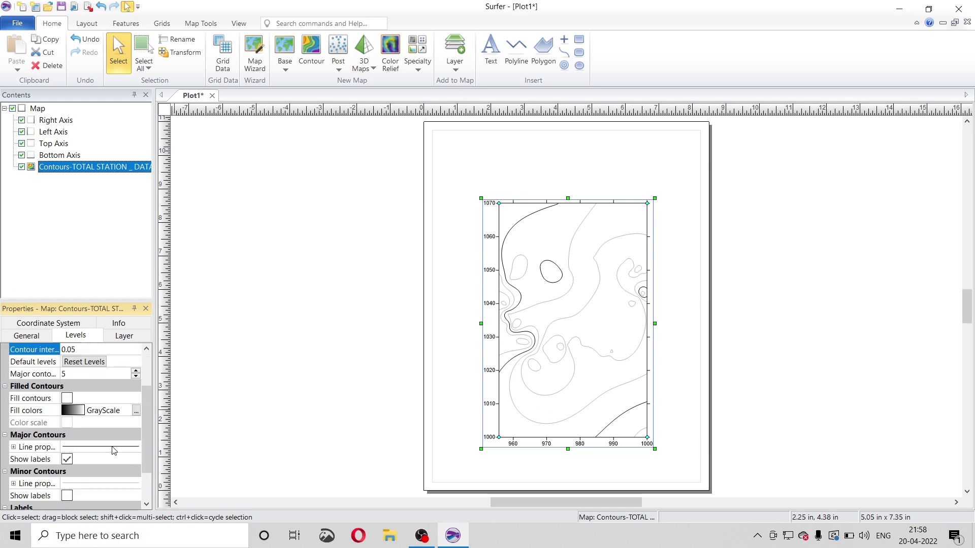
pyautogui.scroll(2, 101, 440)
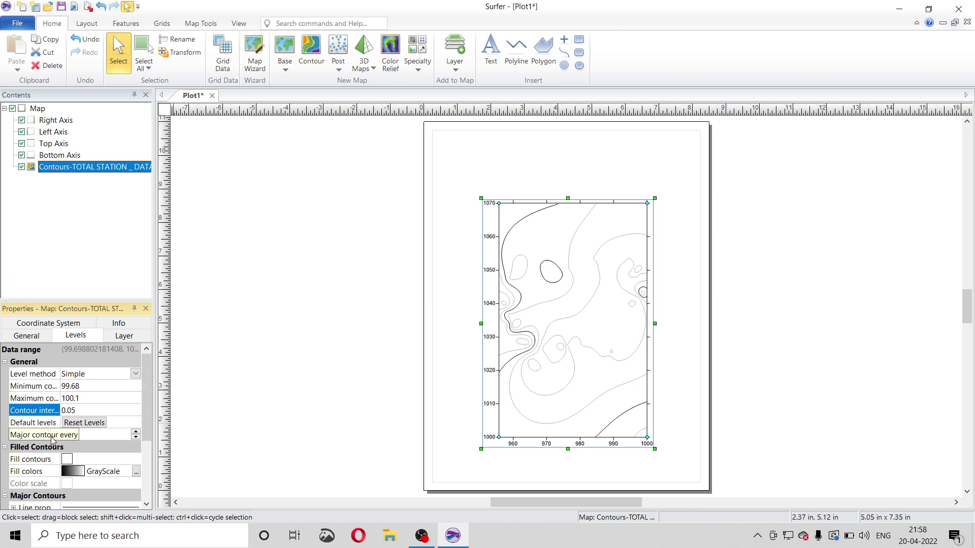
pyautogui.click(135, 437)
pyautogui.click(136, 437)
pyautogui.click(135, 437)
pyautogui.click(136, 438)
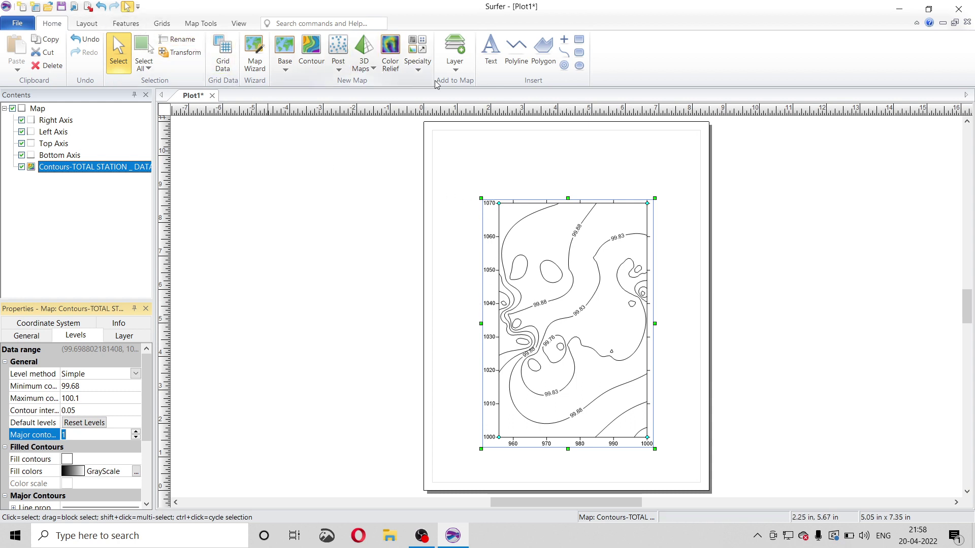
# Step: Add a bold 30 pt text block reading 'Contour Map' to the page
pyautogui.click(495, 57)
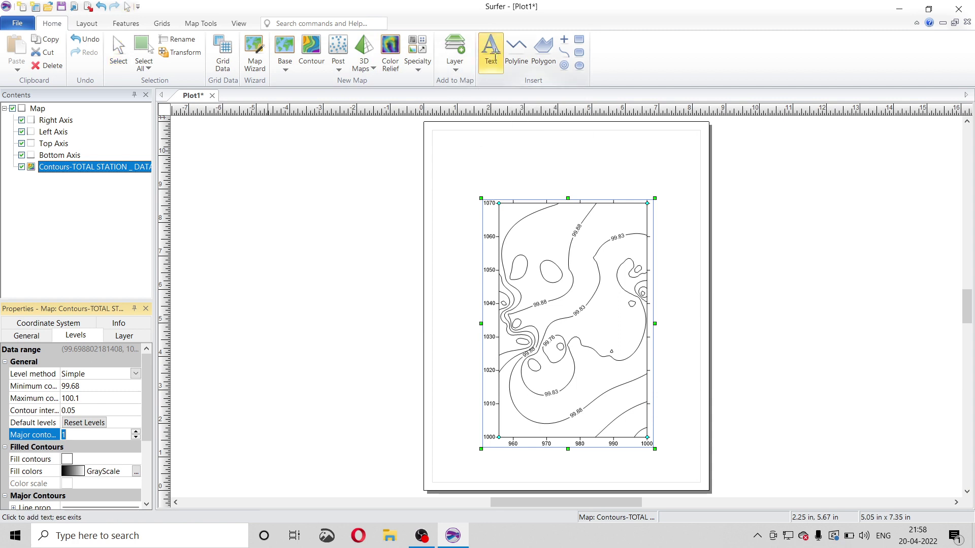
pyautogui.click(524, 158)
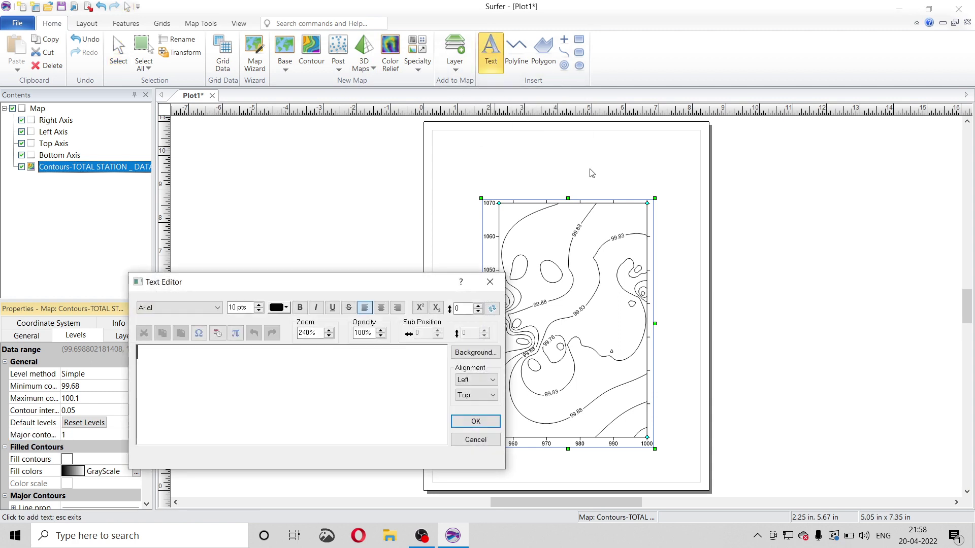
pyautogui.click(259, 306)
pyautogui.click(259, 306)
pyautogui.click(259, 305)
pyautogui.click(259, 306)
pyautogui.click(259, 306)
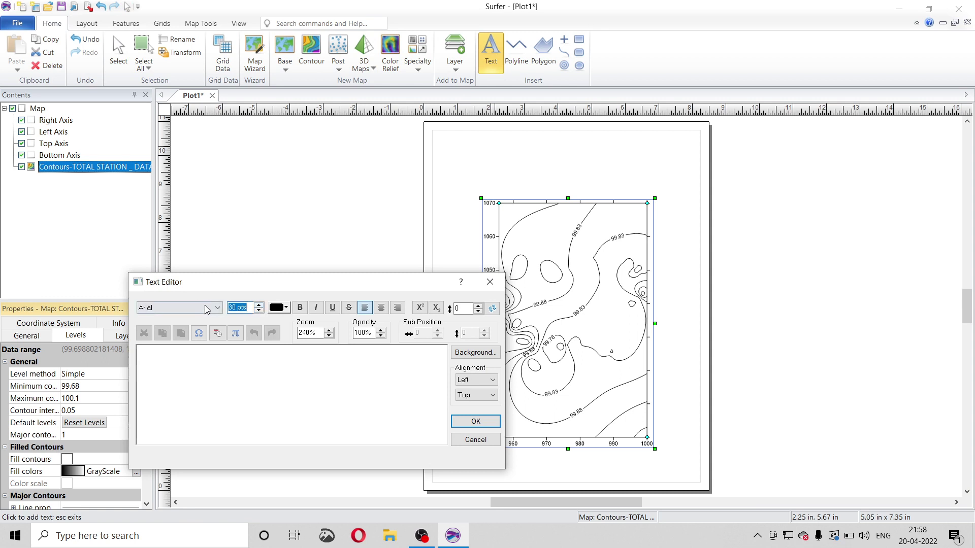
pyautogui.click(213, 363)
pyautogui.click(300, 308)
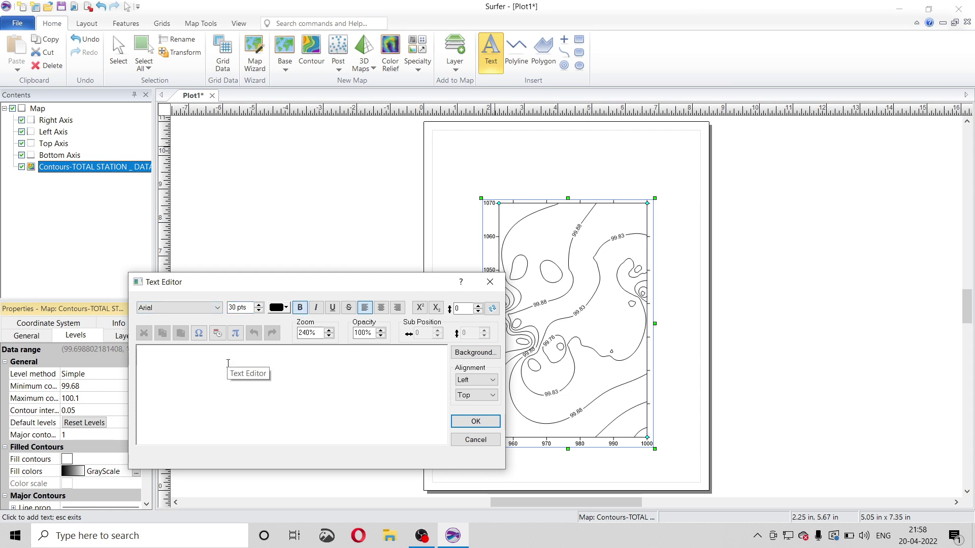
pyautogui.write('Conte')
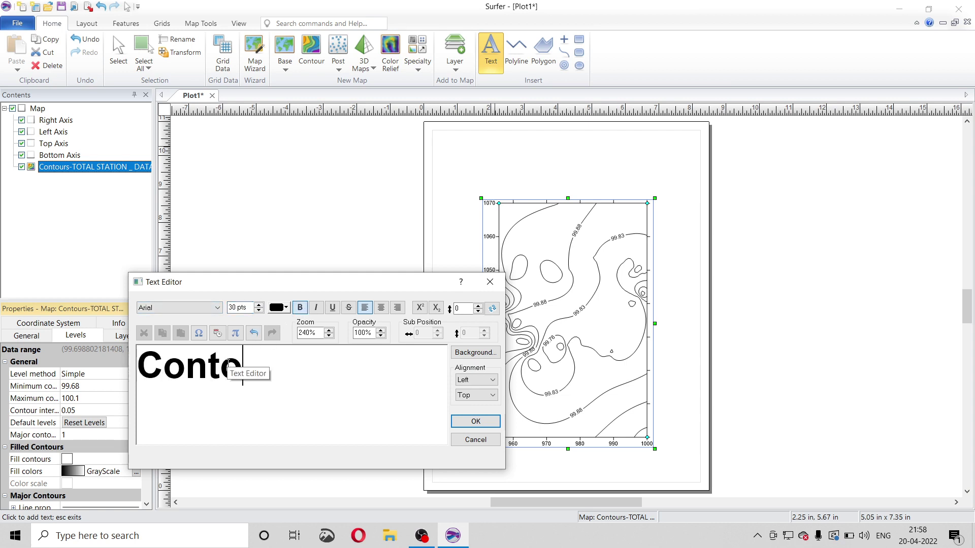
pyautogui.press('BackSpace')
pyautogui.write('our ')
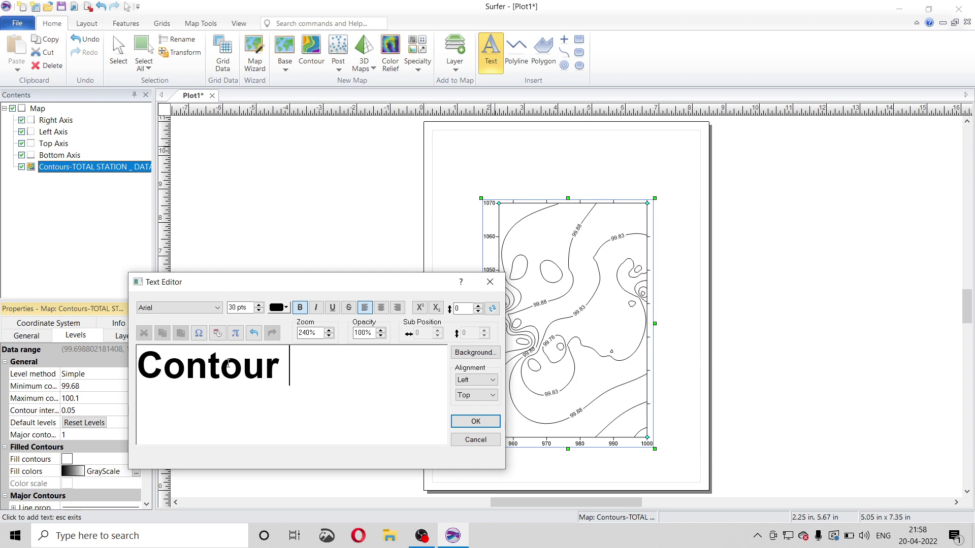
pyautogui.write('Mao')
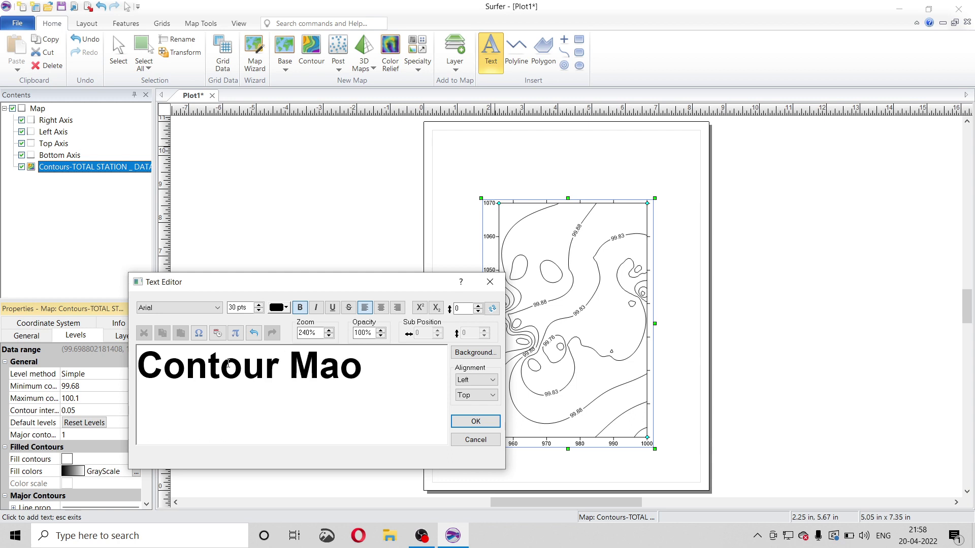
pyautogui.press('BackSpace')
pyautogui.write('p')
pyautogui.click(466, 421)
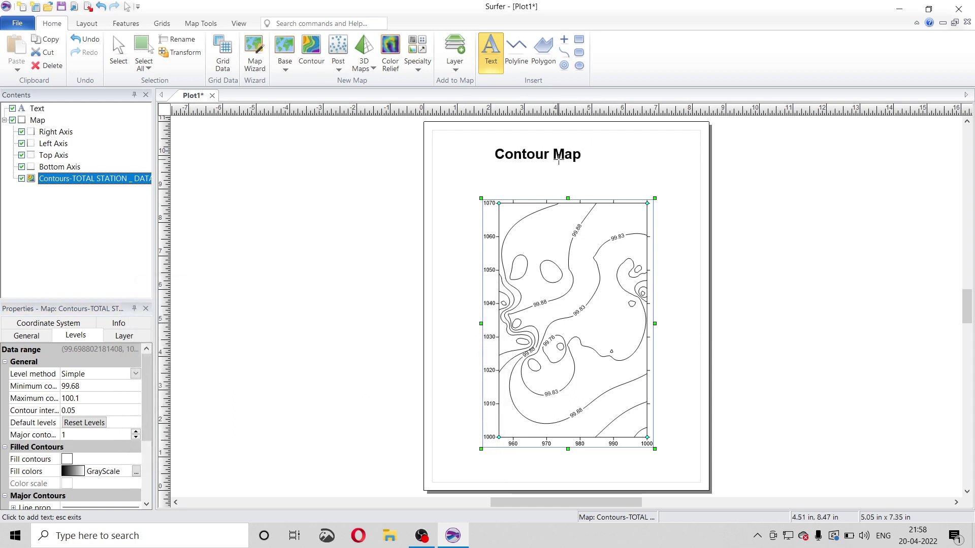
# Step: Move the Contour Map title so it sits centred above the map
pyautogui.click(490, 51)
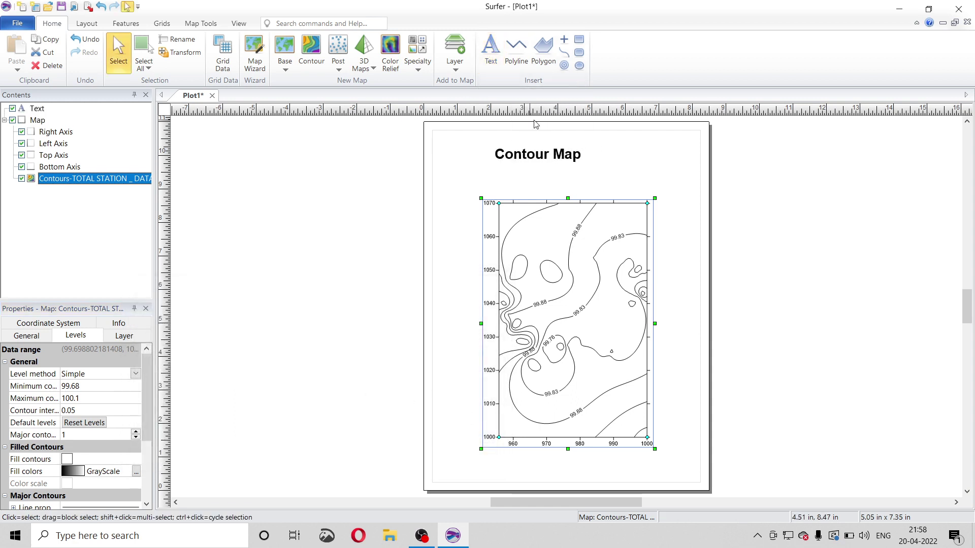
pyautogui.click(567, 158)
pyautogui.moveTo(555, 151); pyautogui.dragTo(585, 160)
pyautogui.click(483, 170)
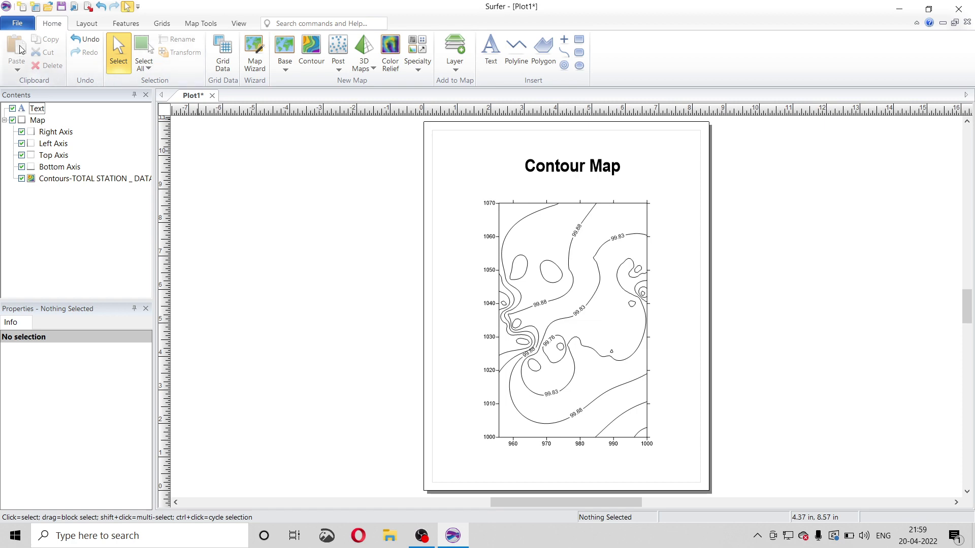
# Step: Export the plot as PDF (Vector) named 'contour map.pdf' with default options, then close Surfer
pyautogui.click(17, 23)
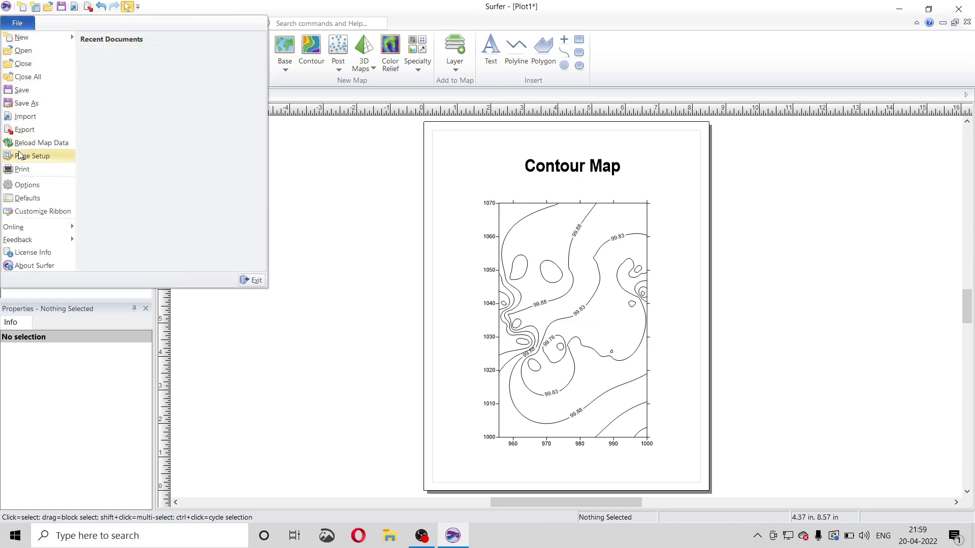
pyautogui.click(26, 129)
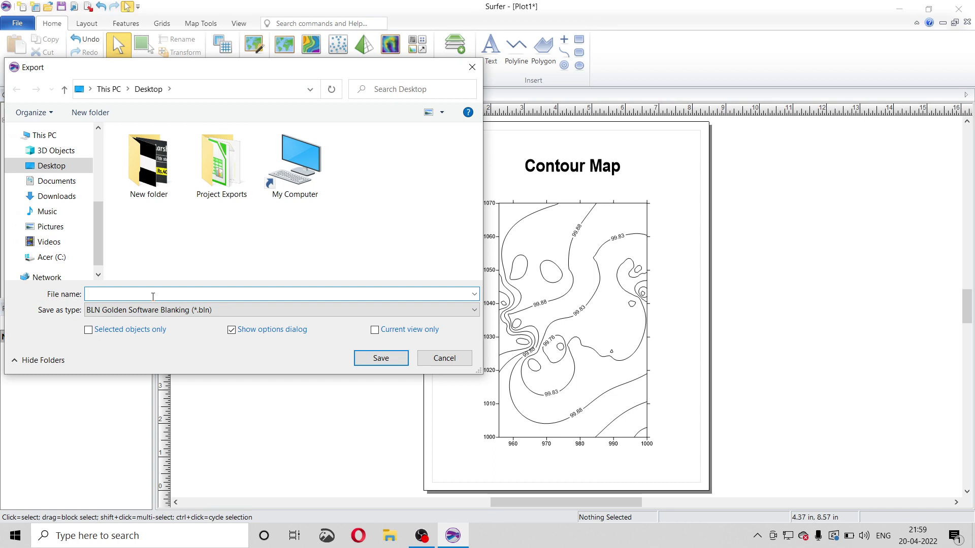
pyautogui.write('contour map')
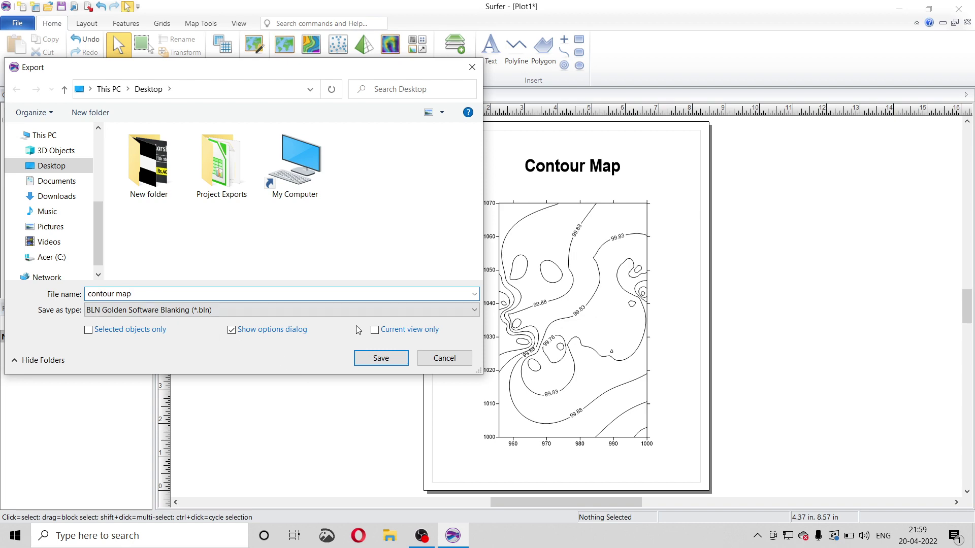
pyautogui.click(367, 311)
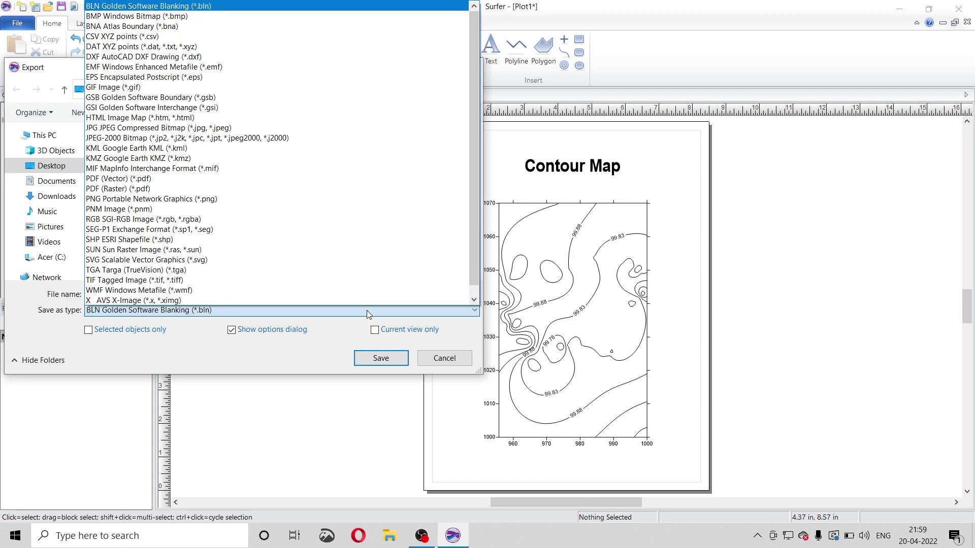
pyautogui.click(252, 180)
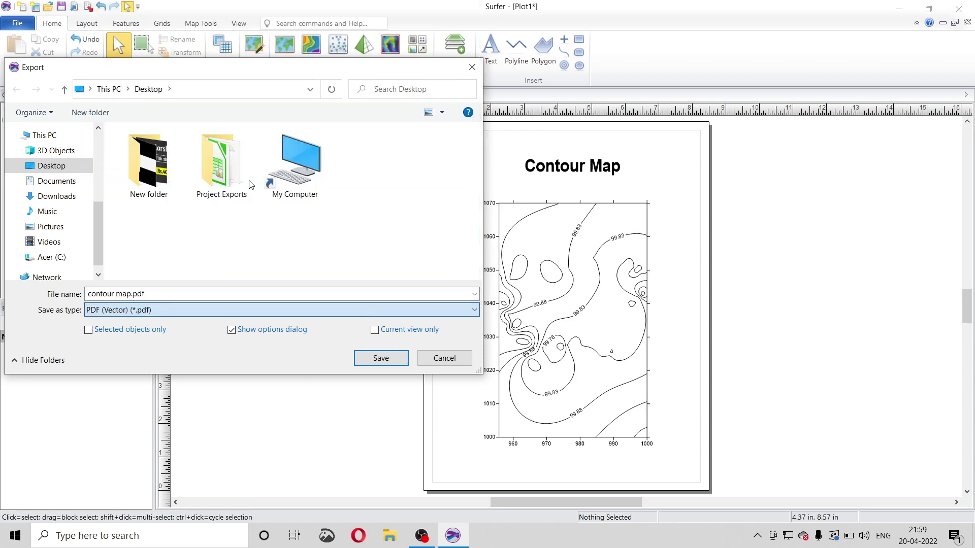
pyautogui.click(386, 359)
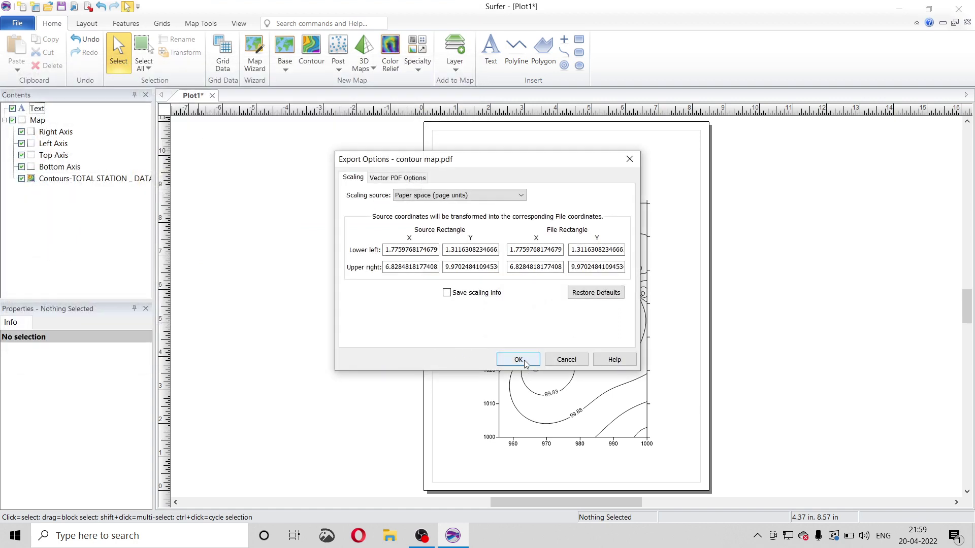
pyautogui.click(525, 361)
pyautogui.click(958, 8)
pyautogui.click(482, 293)
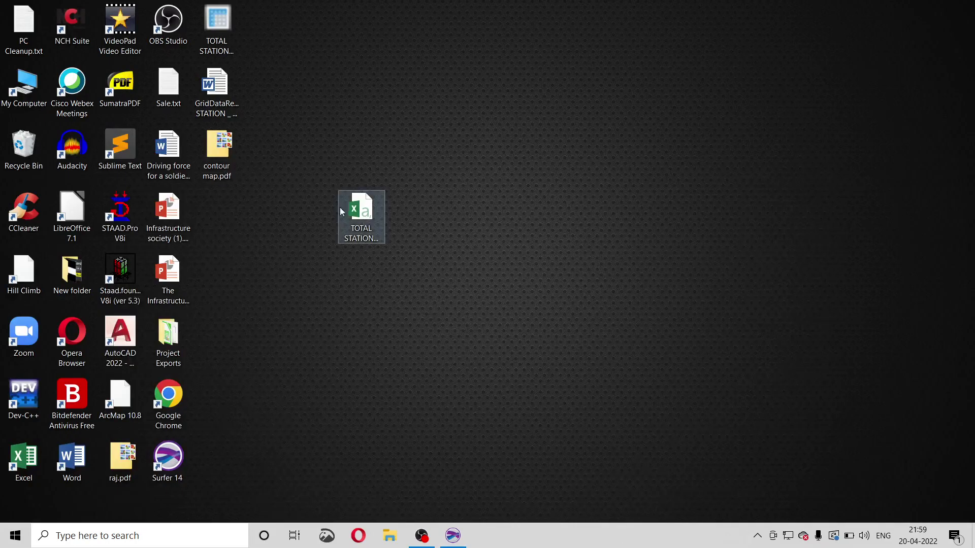
pyautogui.doubleClick(227, 151)
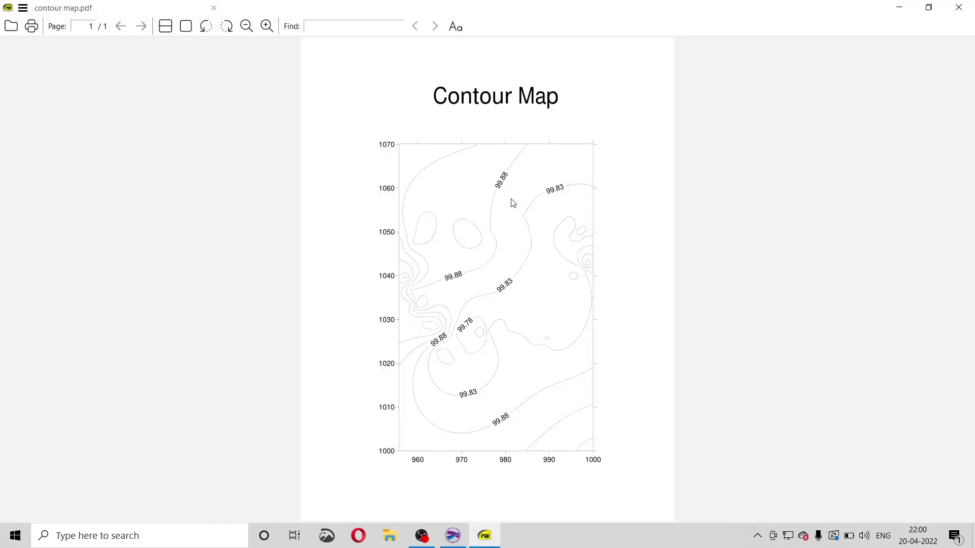
pyautogui.click(959, 8)
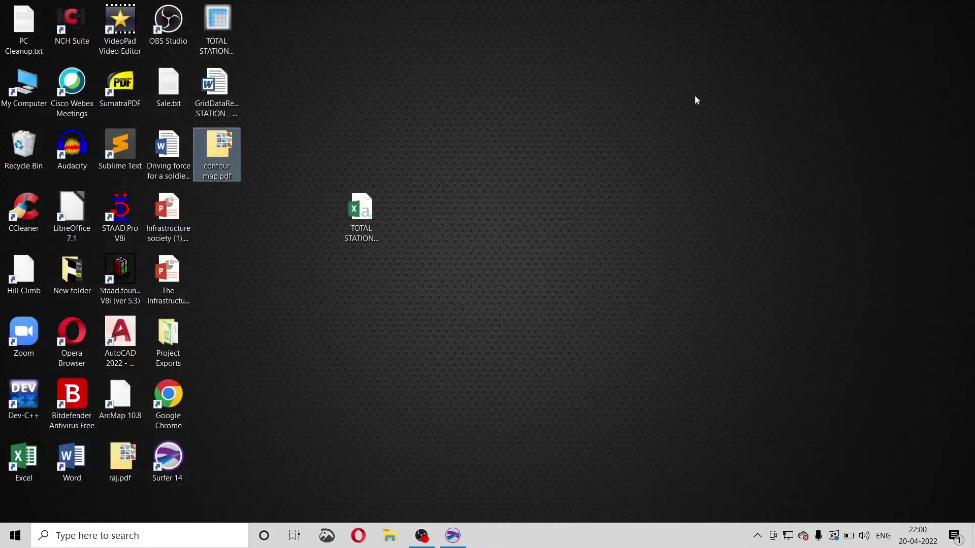